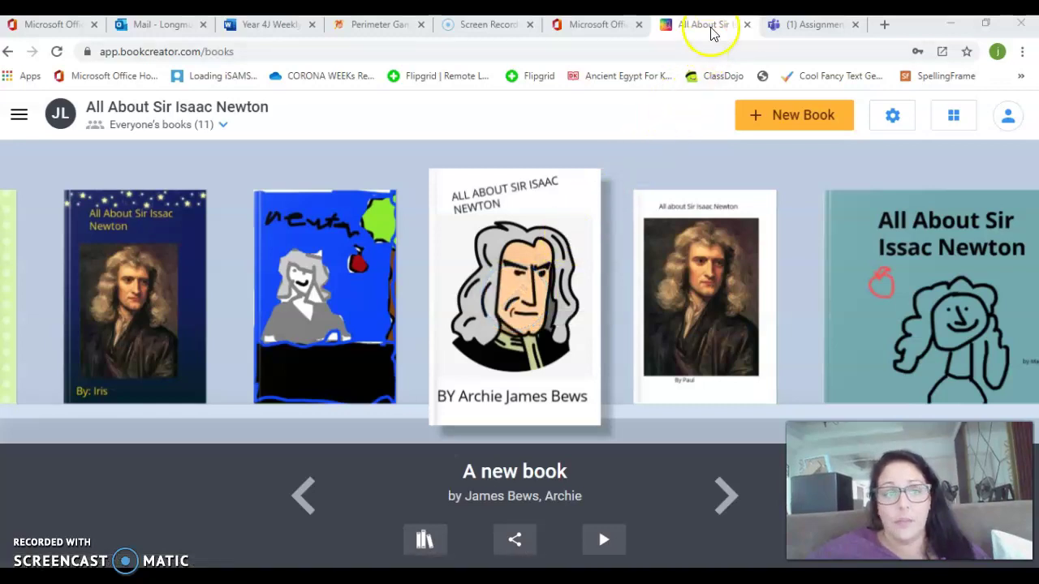
- Return to the Book Creator bookshelf and bring up the Share options for 'A new book'
left_click(804, 27)
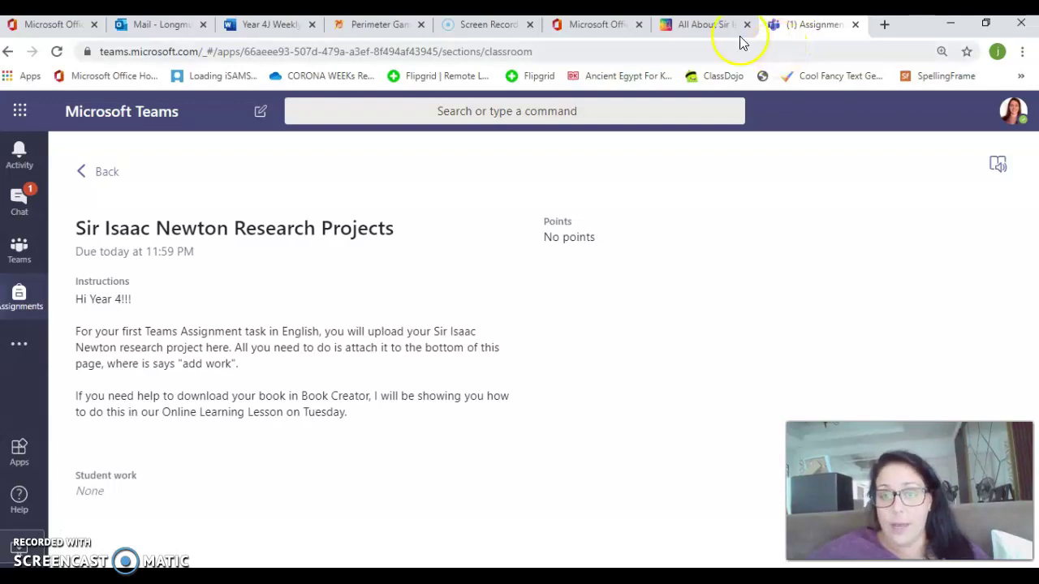
left_click(695, 29)
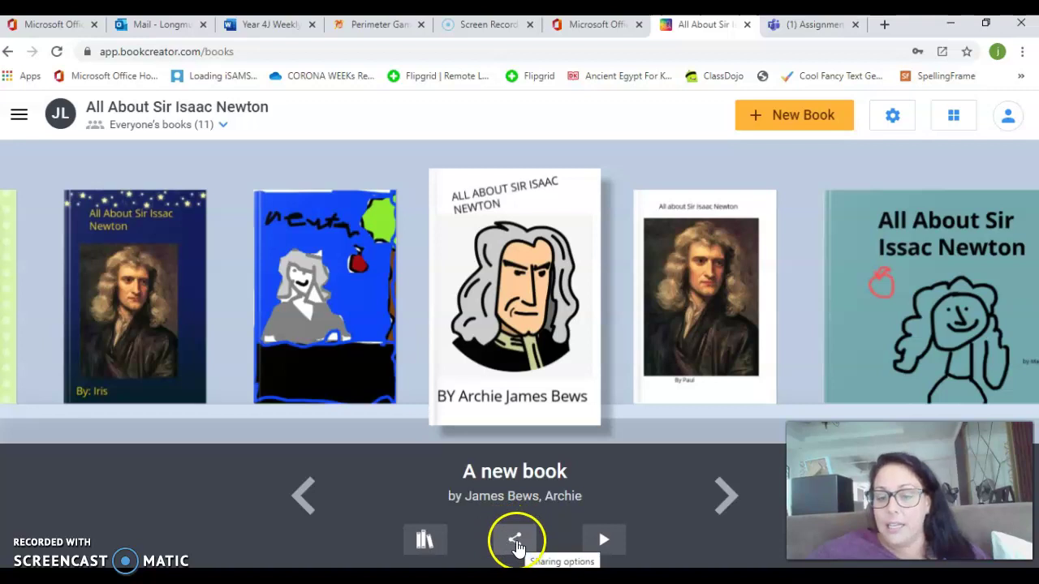
left_click(517, 542)
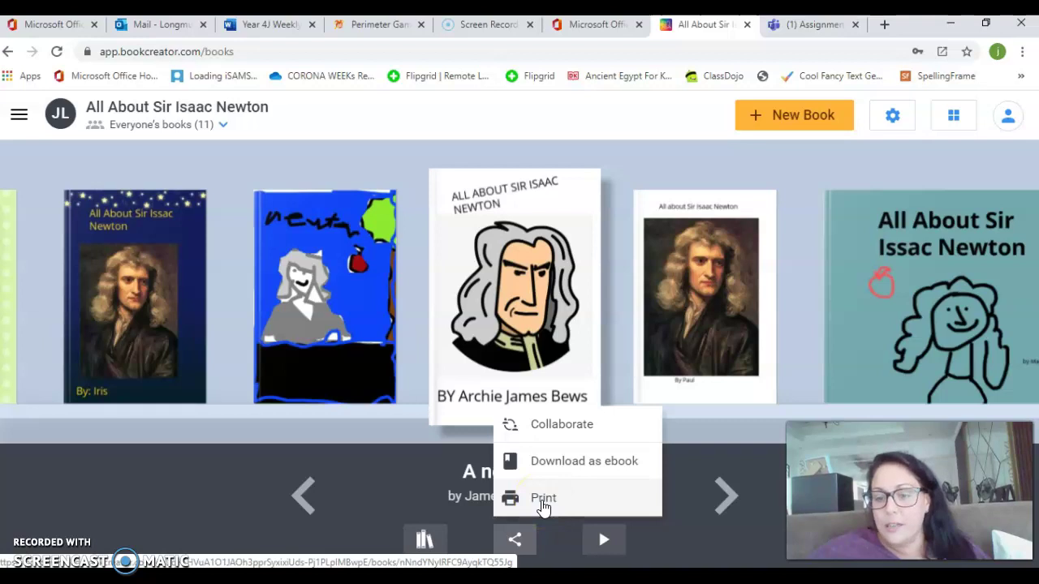
- Choose Print to open the book as a ten-page PDF preview
left_click(543, 499)
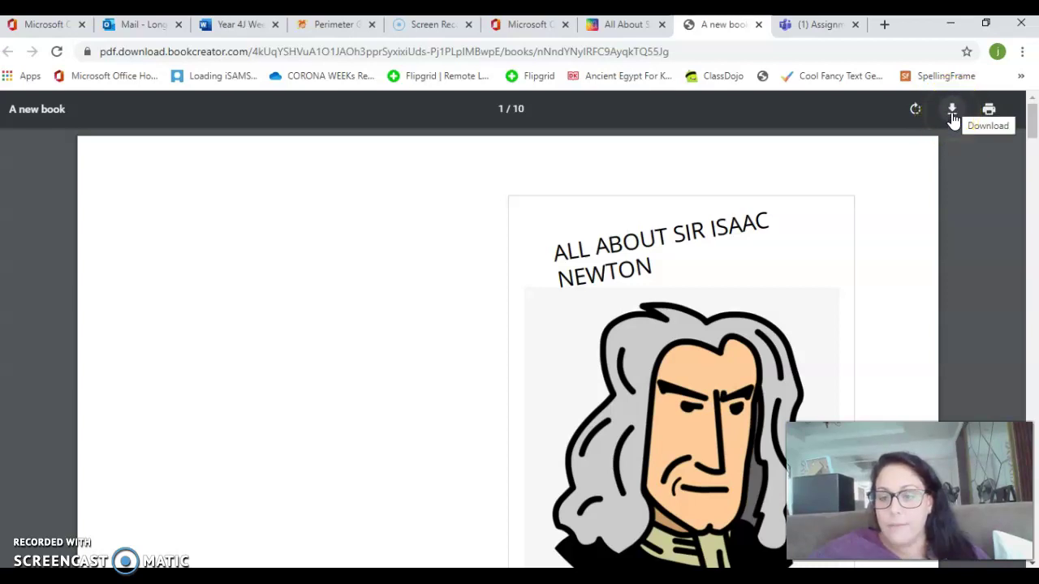
- Download the PDF to the Desktop with the file name 'Sir Isaac Newton by Archie'
left_click(953, 118)
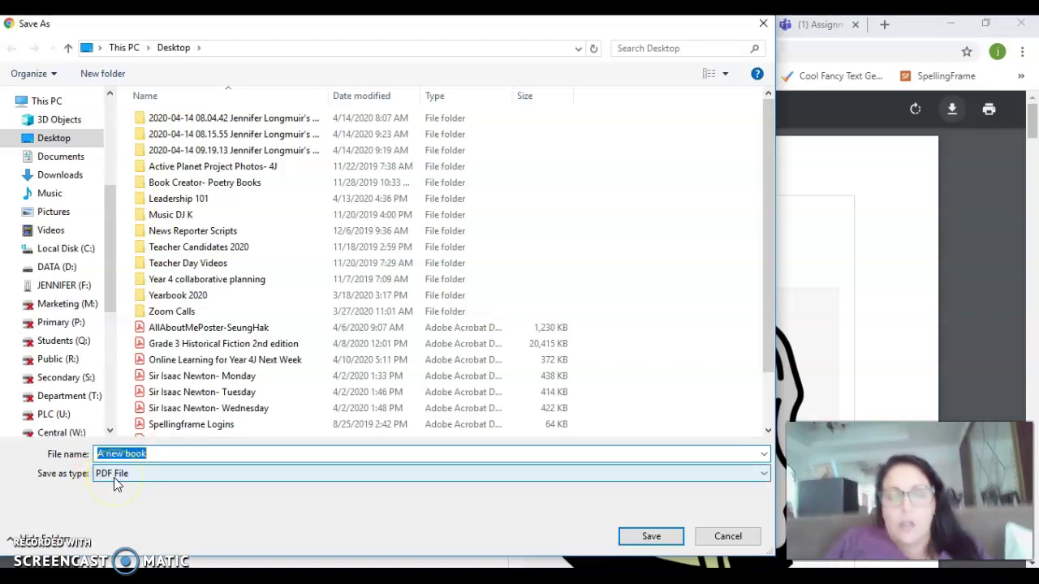
type("Sir Is")
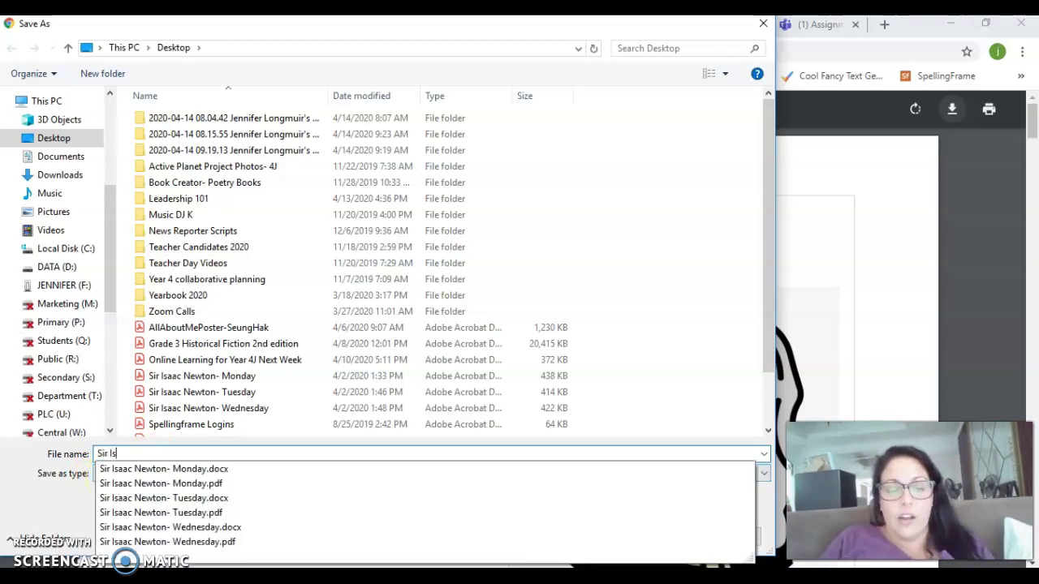
type("aac Ne")
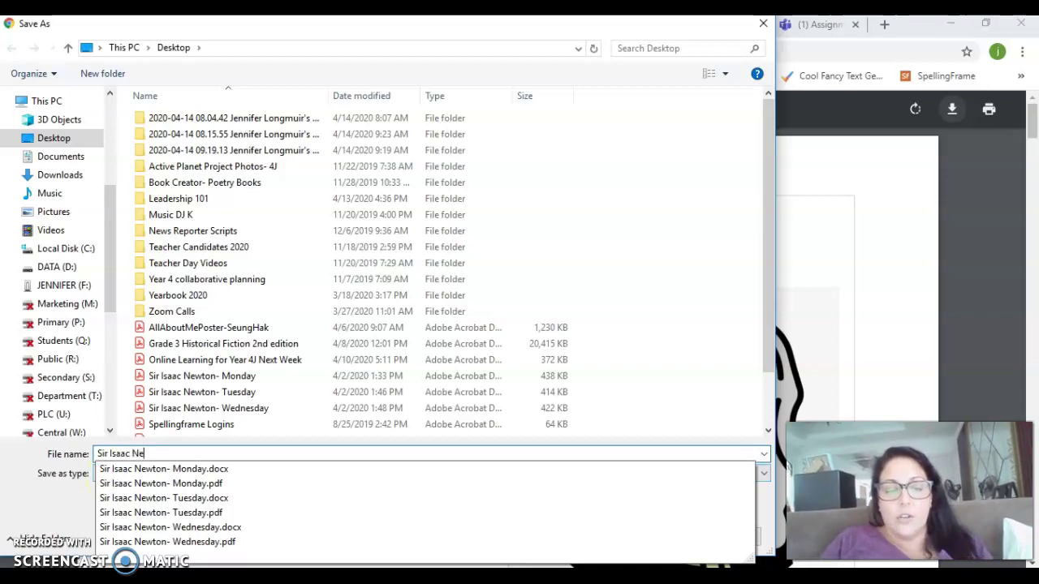
type("wton")
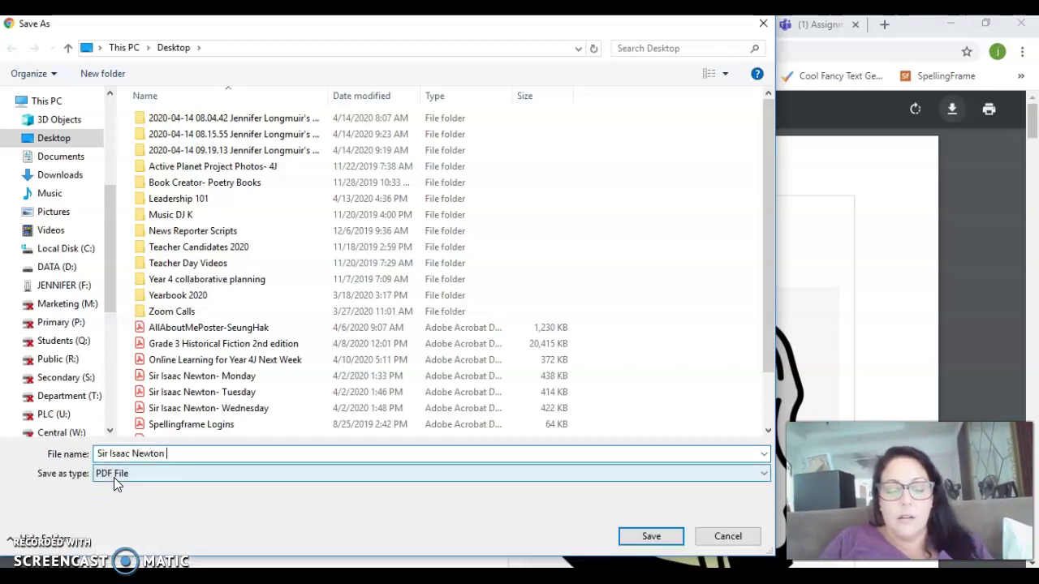
type(" by Archie")
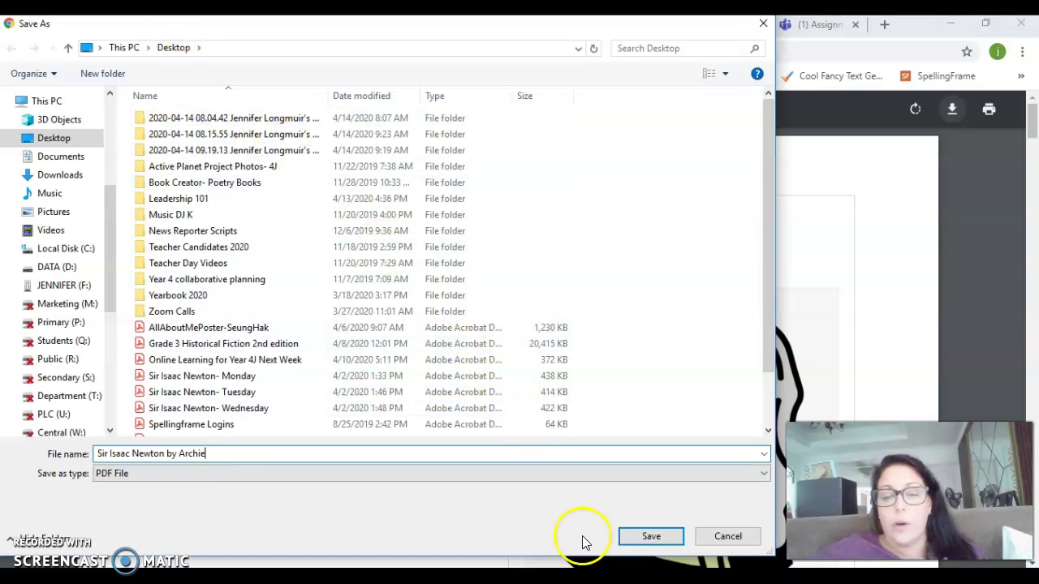
- Save the Sir Isaac Newton PDF and scroll the preview to page 5 of 10
left_click(637, 543)
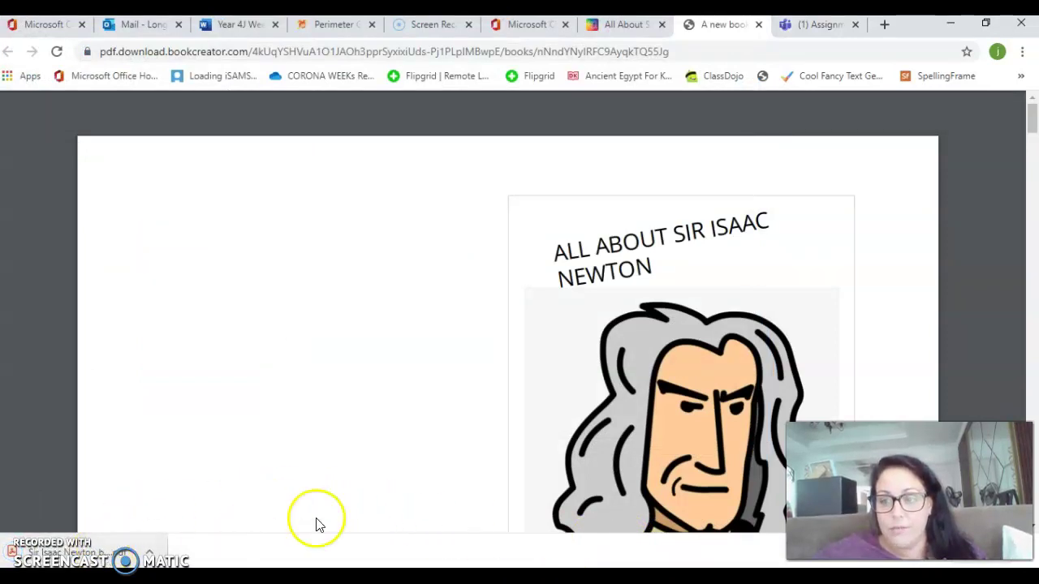
scroll(830, 297, "down", 2)
scroll(830, 297, "down", 2)
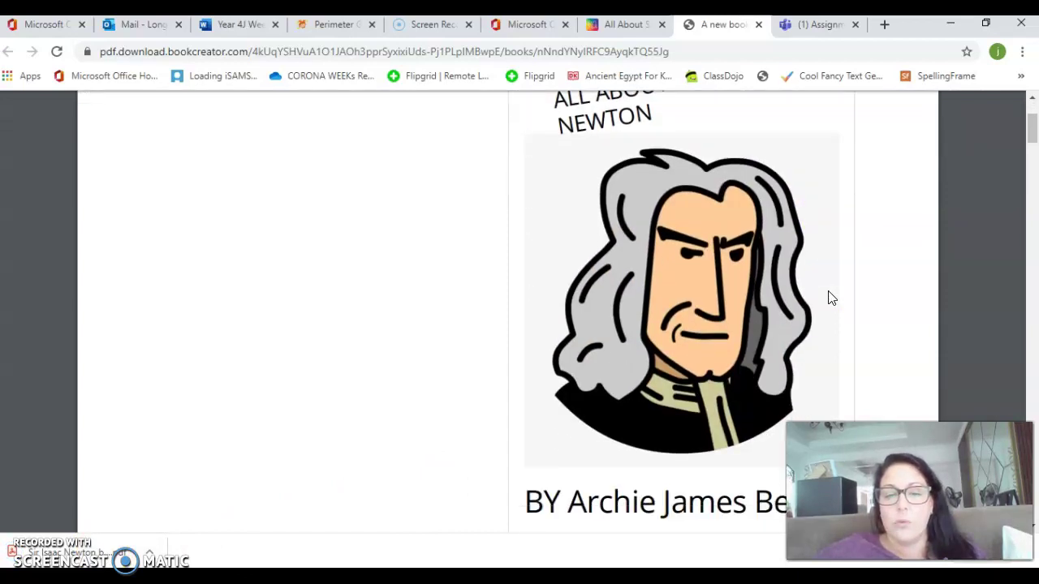
scroll(830, 297, "down", 3)
scroll(830, 297, "down", 2)
scroll(829, 297, "down", 3)
scroll(829, 298, "down", 4)
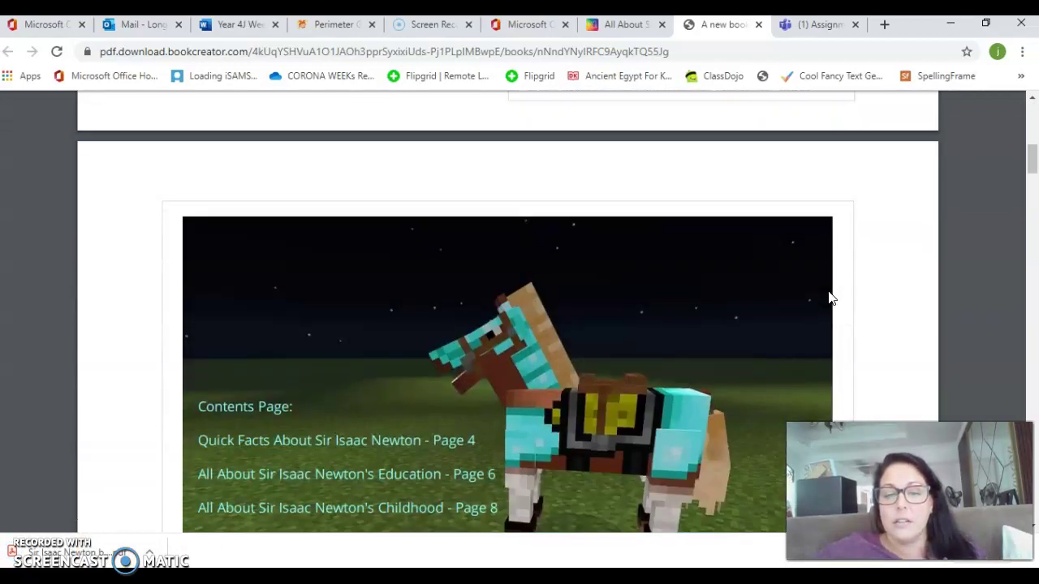
scroll(829, 297, "down", 2)
scroll(829, 297, "down", 4)
scroll(830, 297, "down", 2)
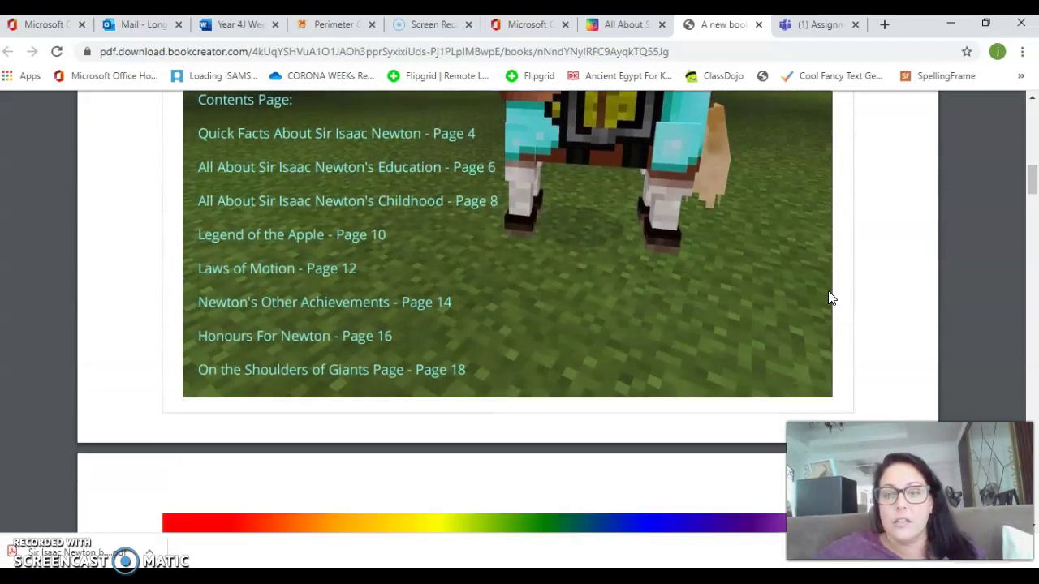
scroll(830, 297, "down", 2)
scroll(830, 297, "down", 2)
scroll(830, 297, "down", 4)
scroll(830, 297, "down", 2)
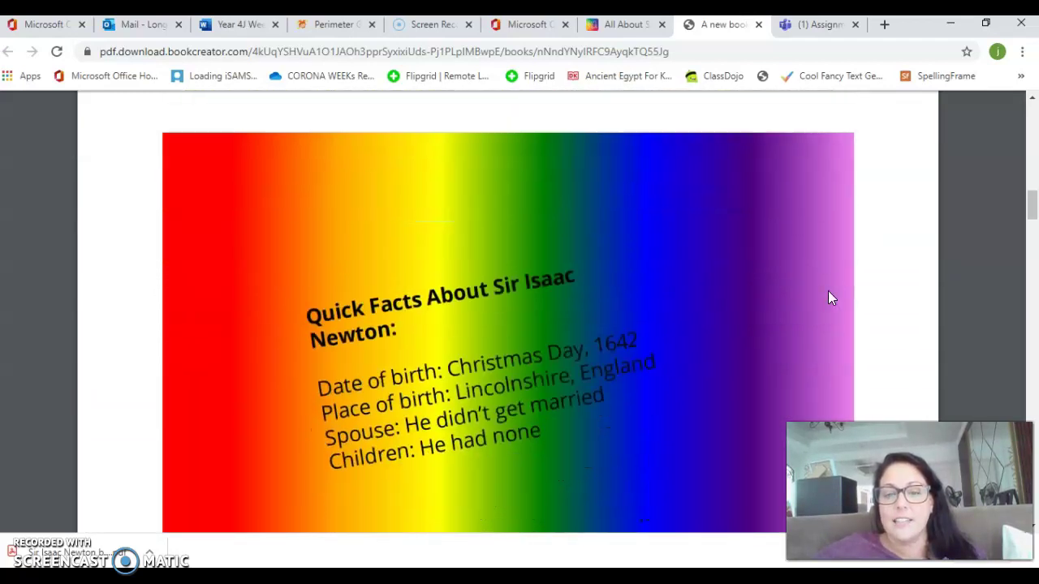
scroll(829, 297, "down", 1)
scroll(830, 297, "down", 3)
scroll(829, 297, "down", 1)
scroll(829, 297, "down", 4)
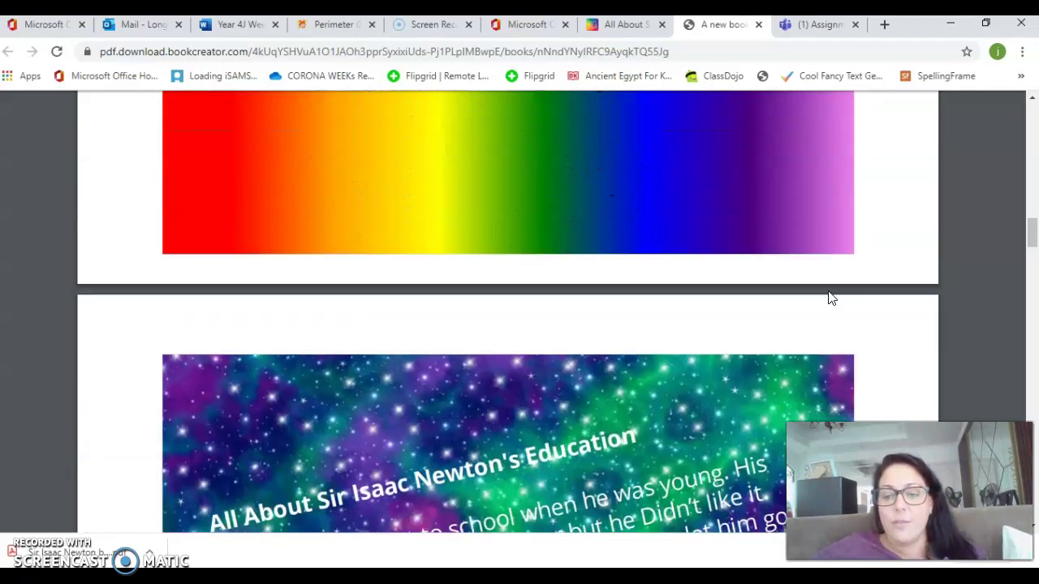
scroll(829, 297, "down", 3)
scroll(829, 297, "down", 2)
scroll(830, 297, "down", 3)
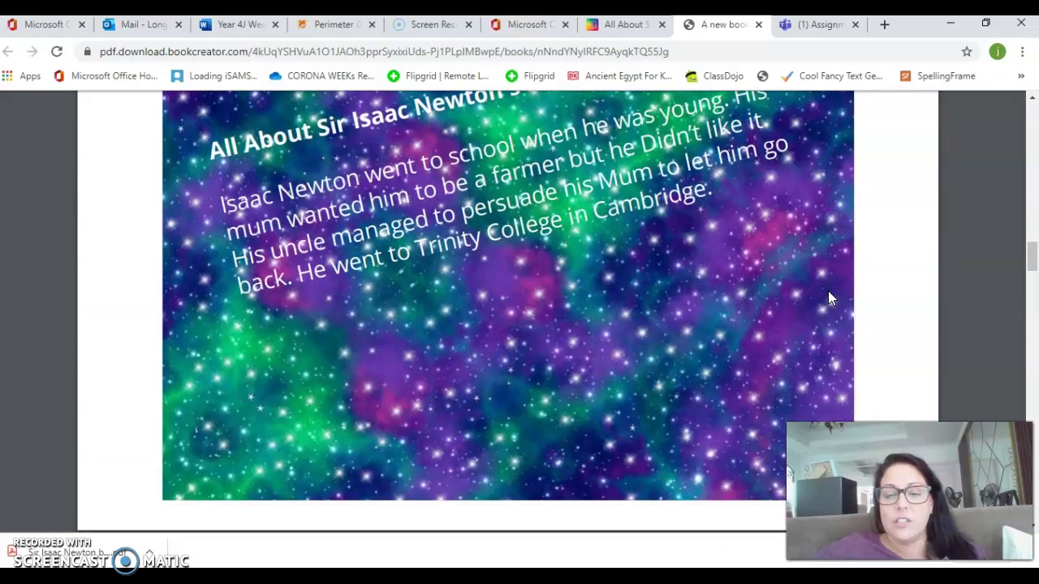
scroll(829, 297, "down", 3)
scroll(830, 297, "down", 2)
scroll(830, 297, "down", 3)
scroll(829, 297, "down", 2)
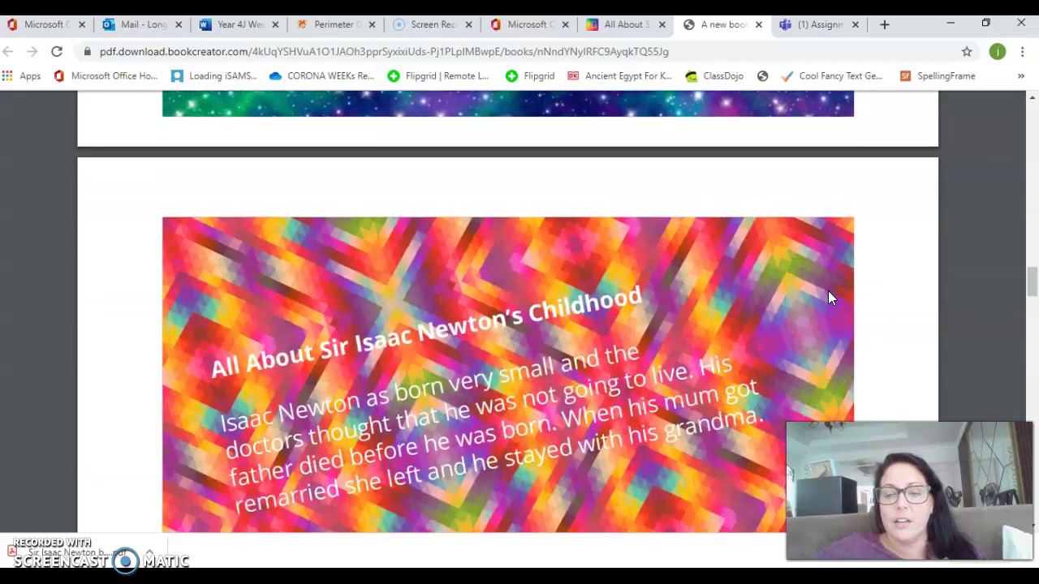
scroll(830, 297, "down", 2)
scroll(828, 297, "down", 4)
scroll(828, 298, "down", 3)
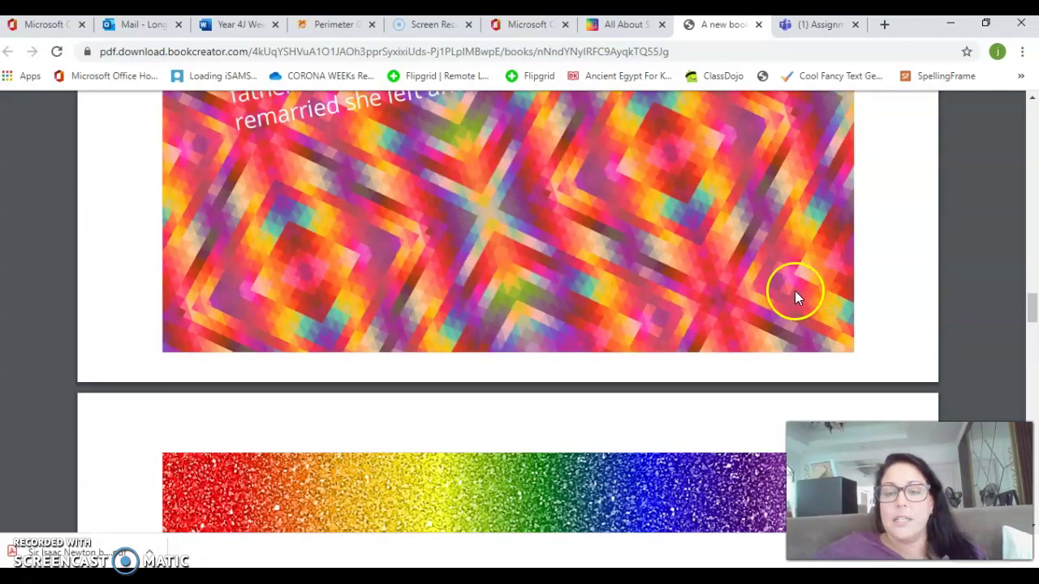
mouse_move(520, 109)
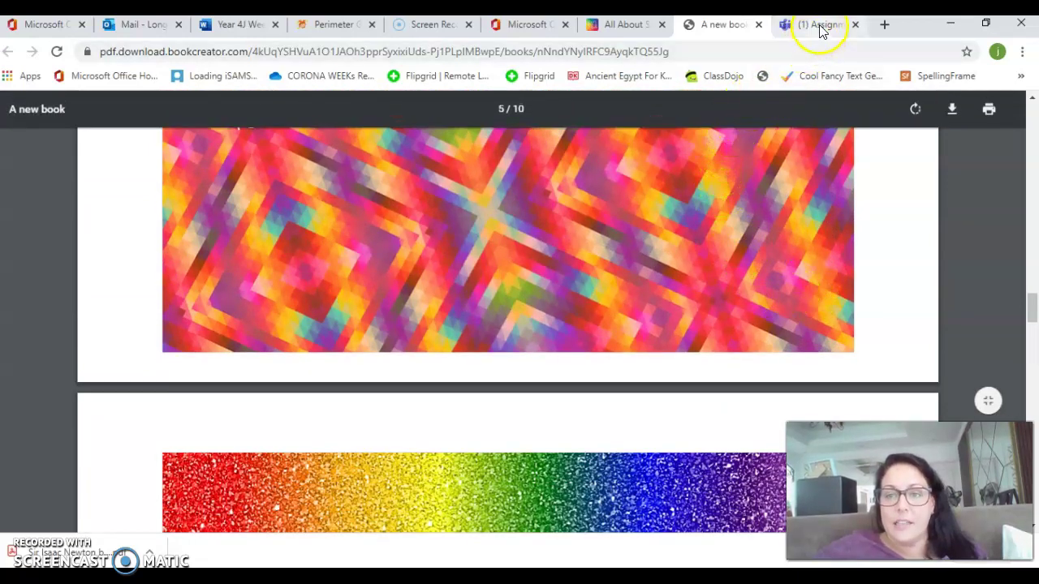
- Switch to the Teams assignment and highlight the Student work section showing None
left_click(822, 31)
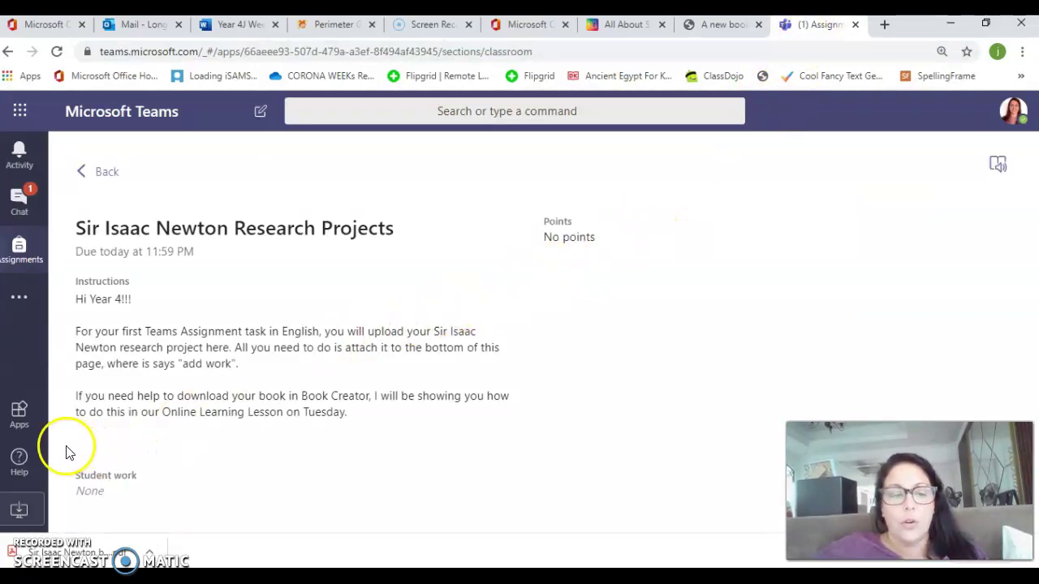
triple_click(97, 470)
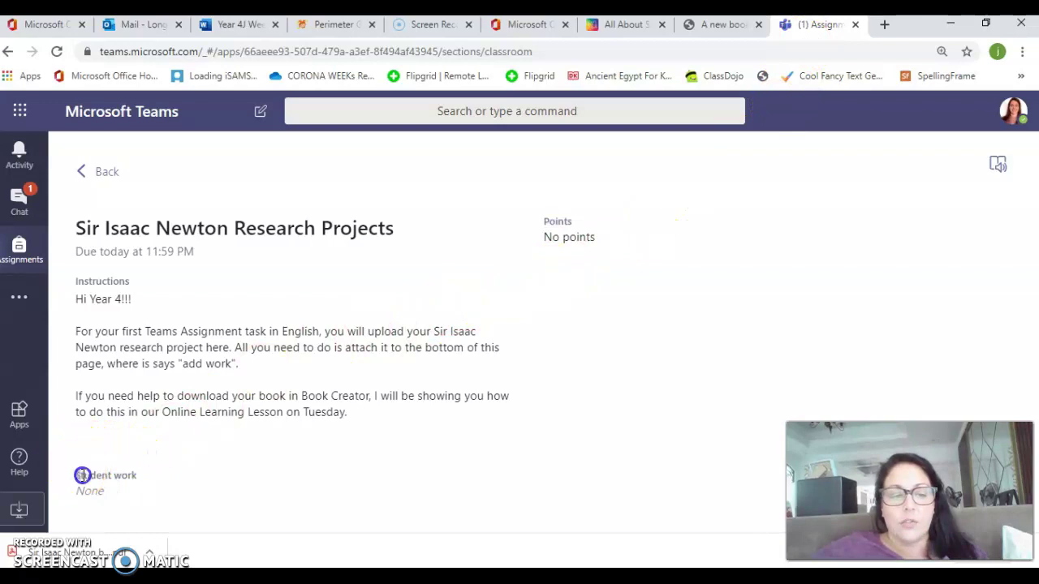
left_click_drag(81, 473, 124, 498)
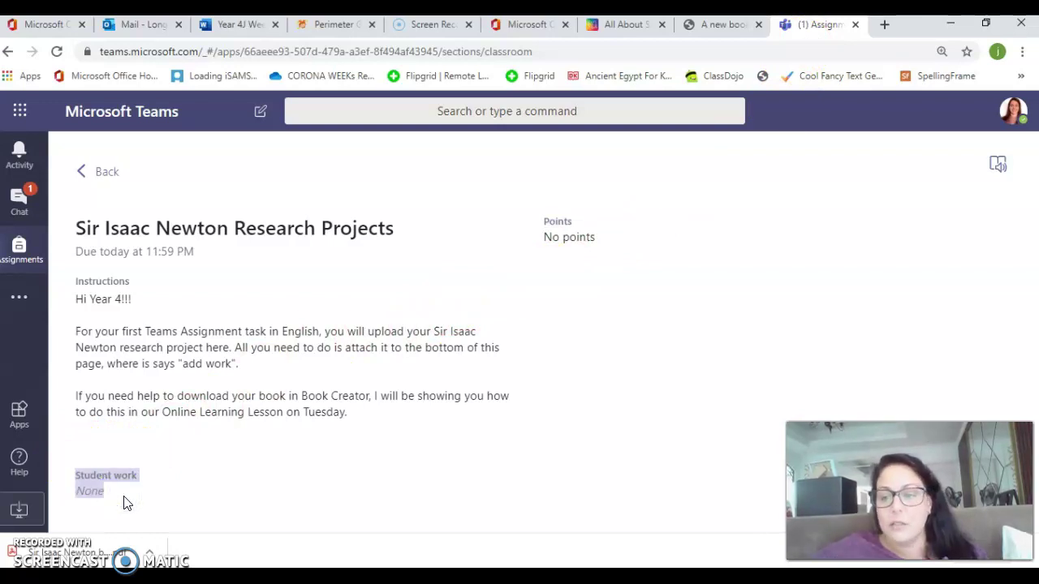
left_click(111, 494)
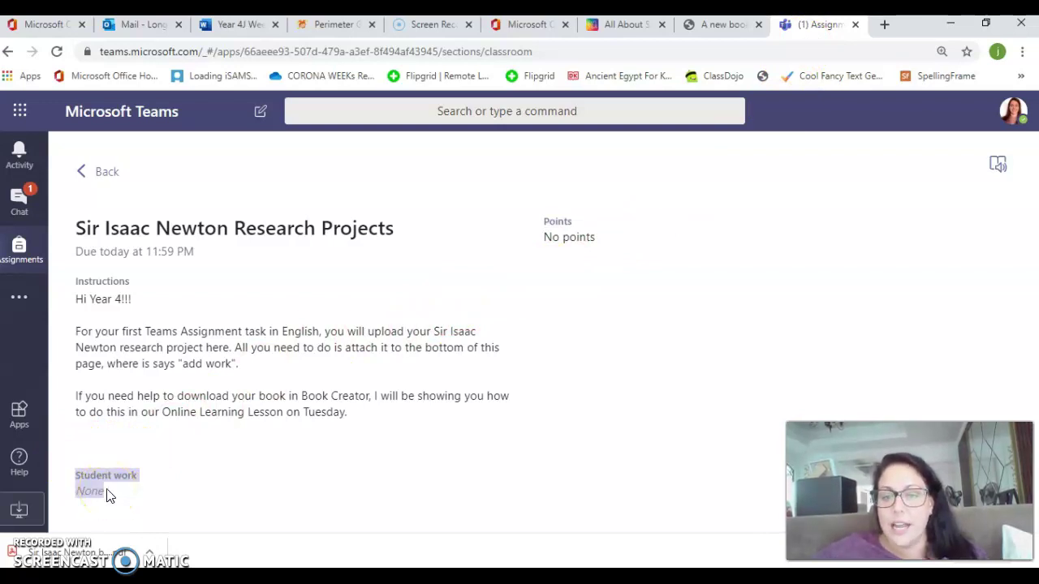